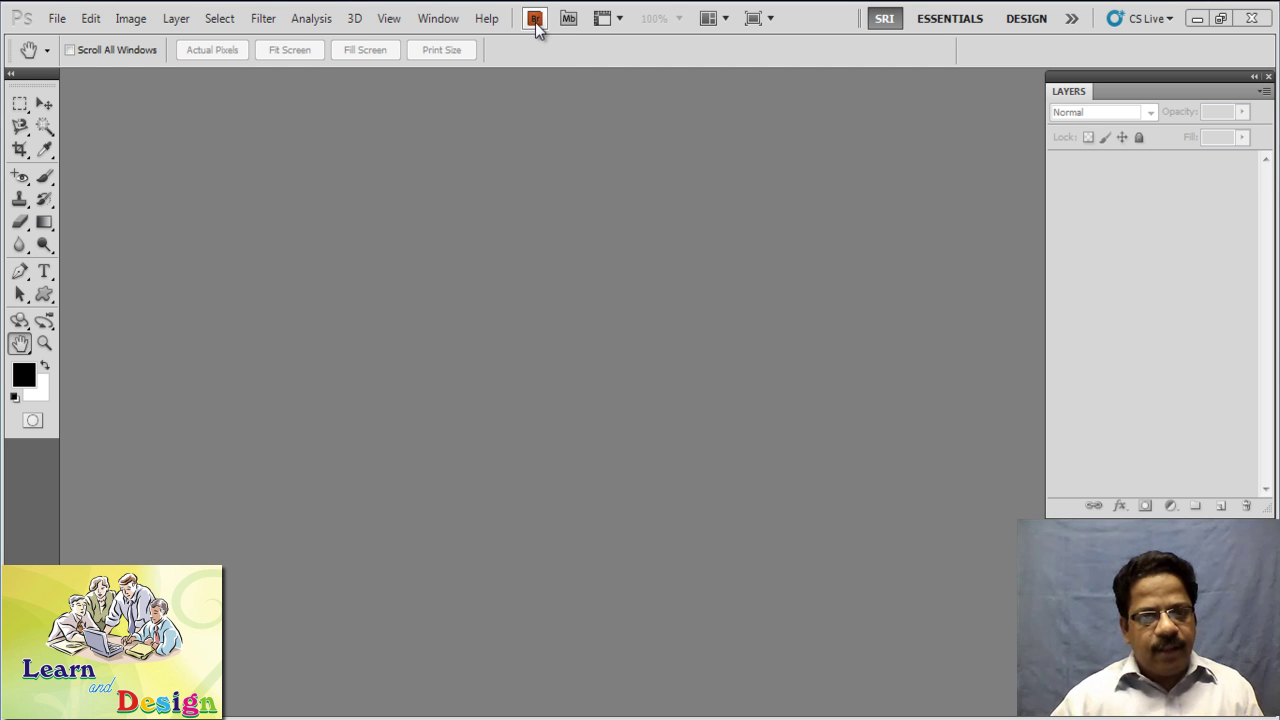
Launch Adobe Bridge and enlarge the thumbnails of the SAMPLE IMAGES > New folder photos
{"action": "left_click", "coordinate": [535, 20]}
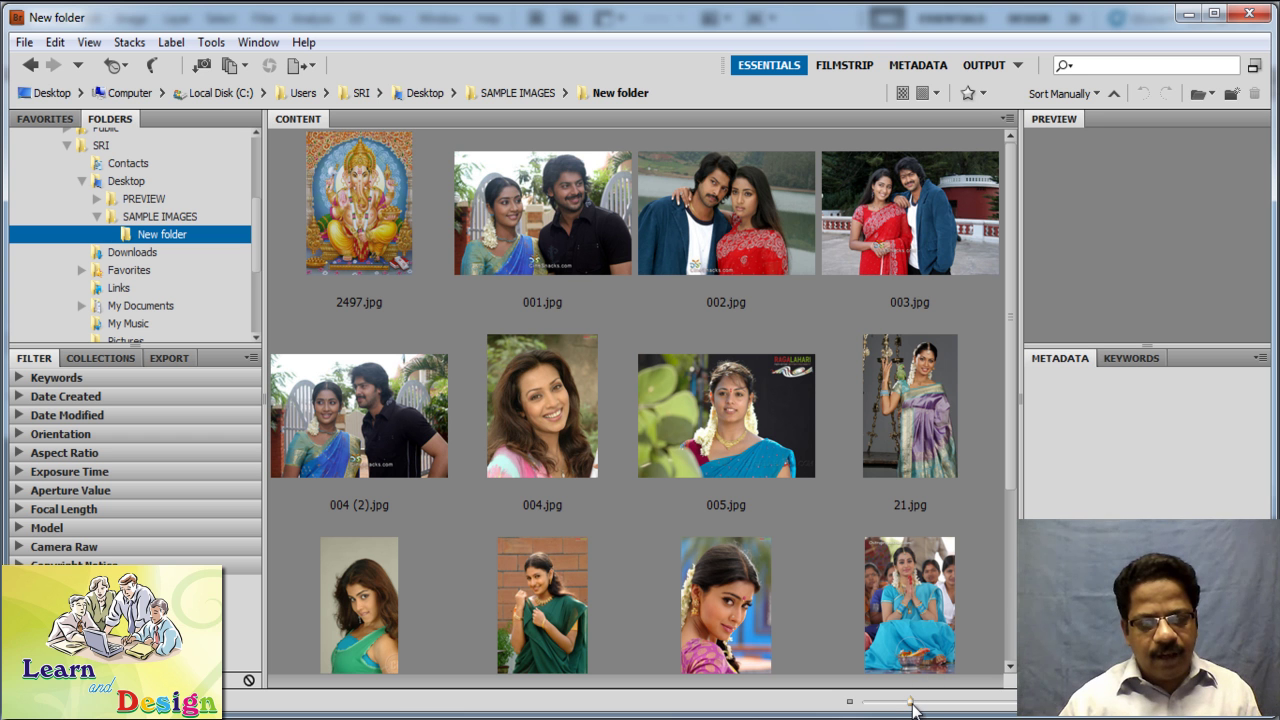
{"action": "mouse_move", "coordinate": [912, 706]}
{"action": "left_mouse_down"}
{"action": "mouse_move", "coordinate": [946, 707]}
{"action": "mouse_move", "coordinate": [888, 702]}
{"action": "mouse_move", "coordinate": [910, 702]}
{"action": "left_mouse_up"}
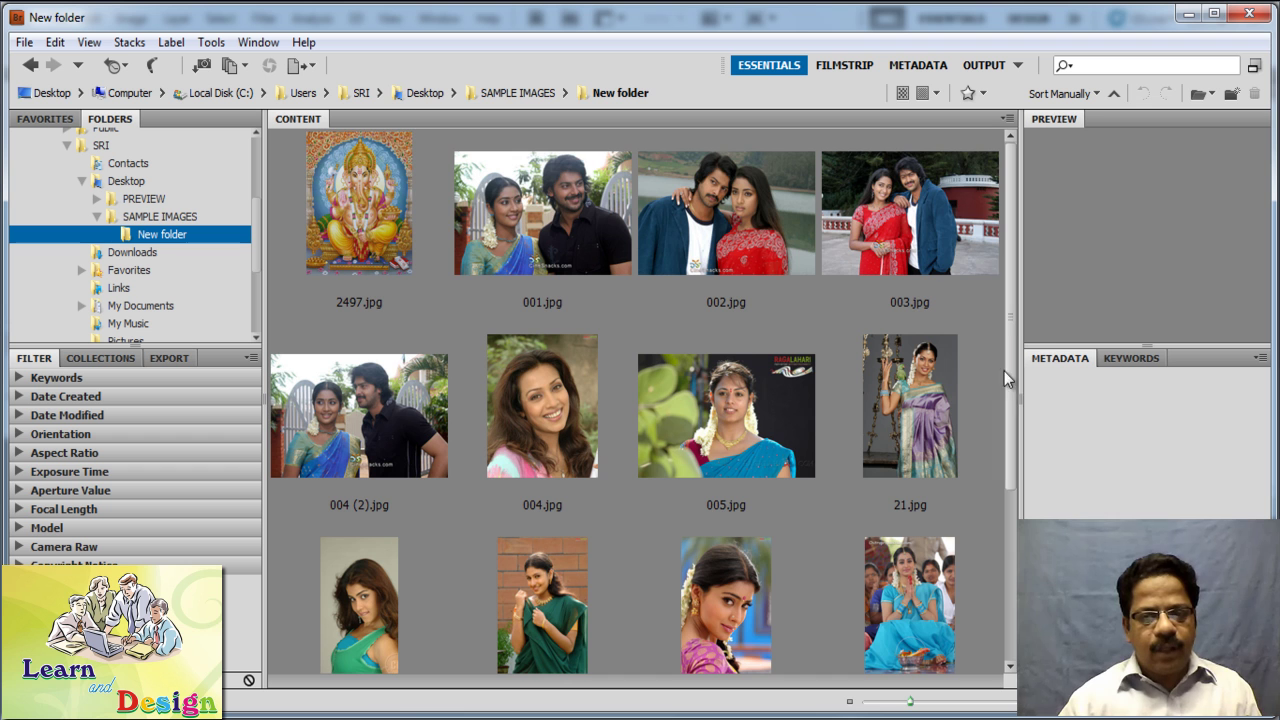
{"action": "scroll", "coordinate": [997, 455], "scroll_direction": "down", "scroll_amount": 3}
{"action": "scroll", "coordinate": [982, 372], "scroll_direction": "up", "scroll_amount": 3}
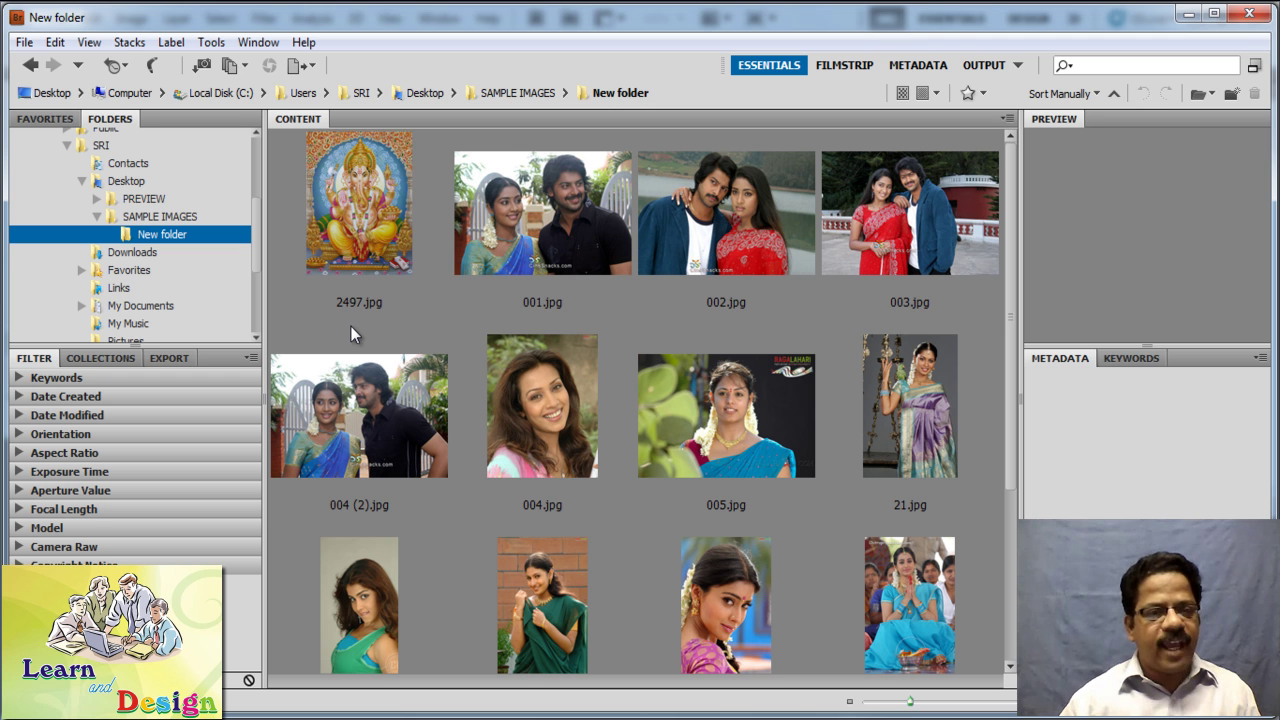
{"action": "left_click", "coordinate": [87, 44]}
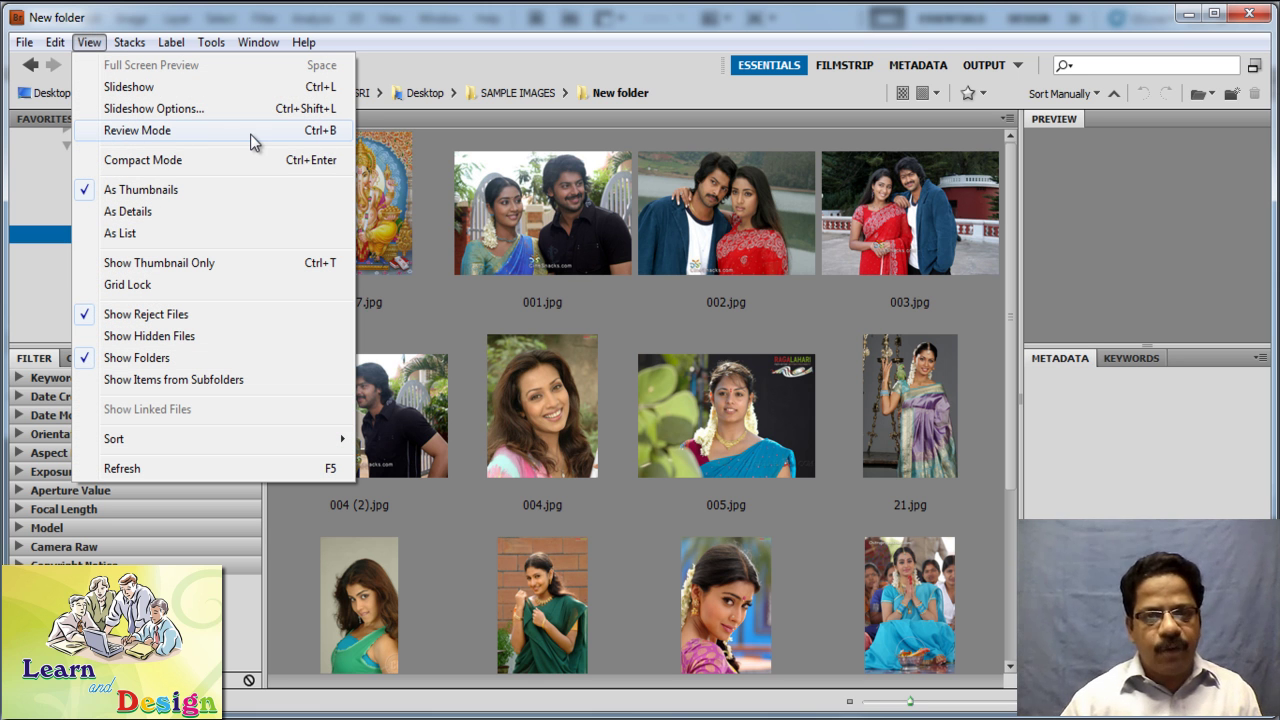
Enter Review Mode and rotate the carousel from the couple photo to the purple saree photo
{"action": "left_click", "coordinate": [176, 131]}
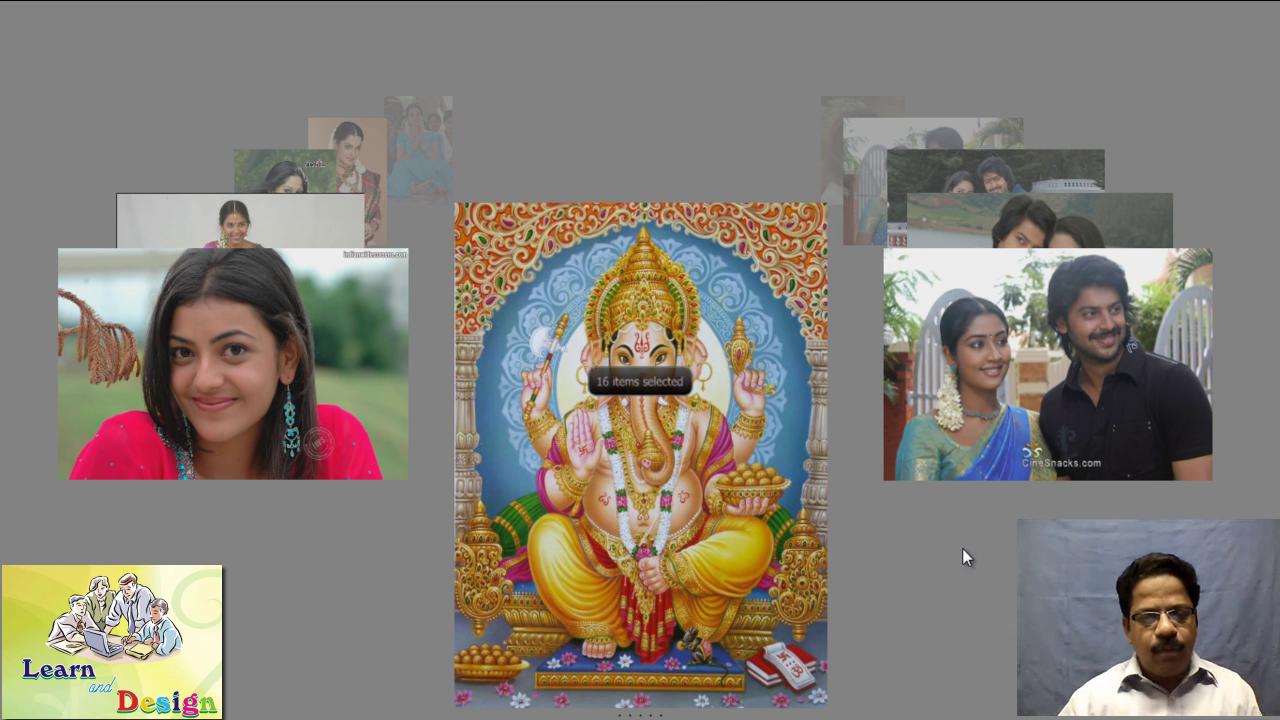
{"action": "left_click", "coordinate": [1040, 356]}
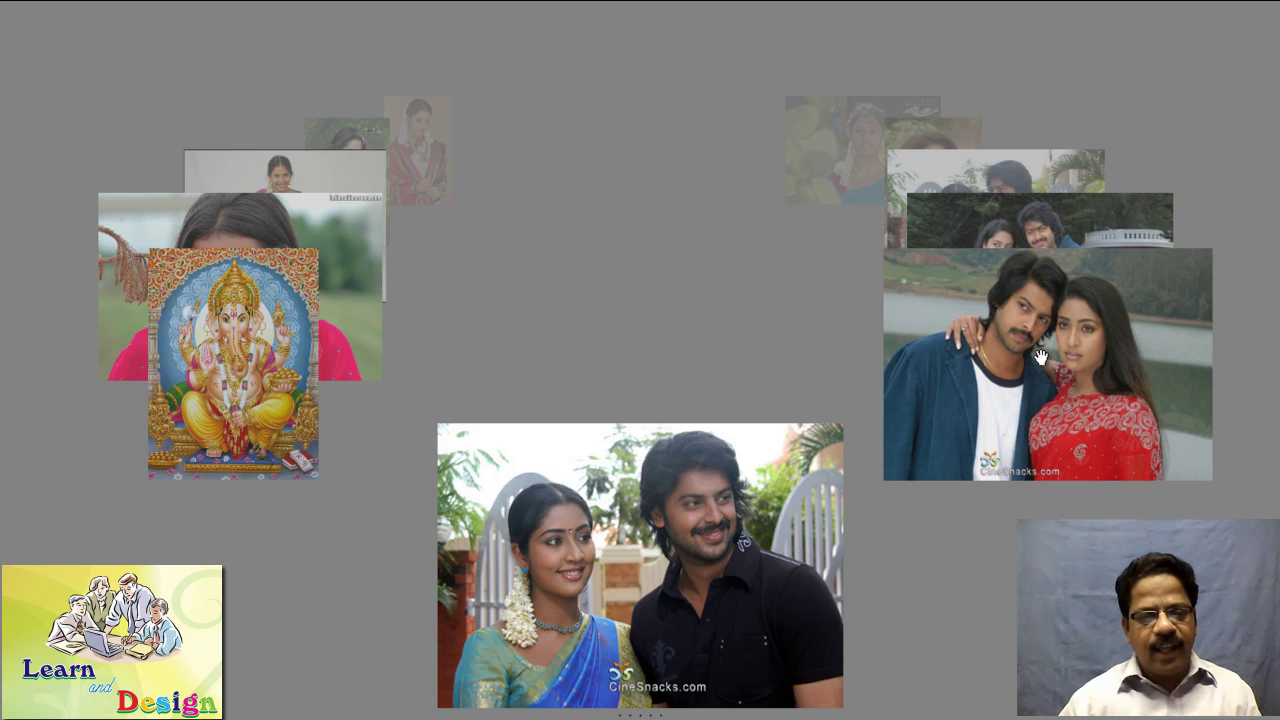
{"action": "left_click", "coordinate": [1040, 356]}
{"action": "left_click", "coordinate": [1040, 356]}
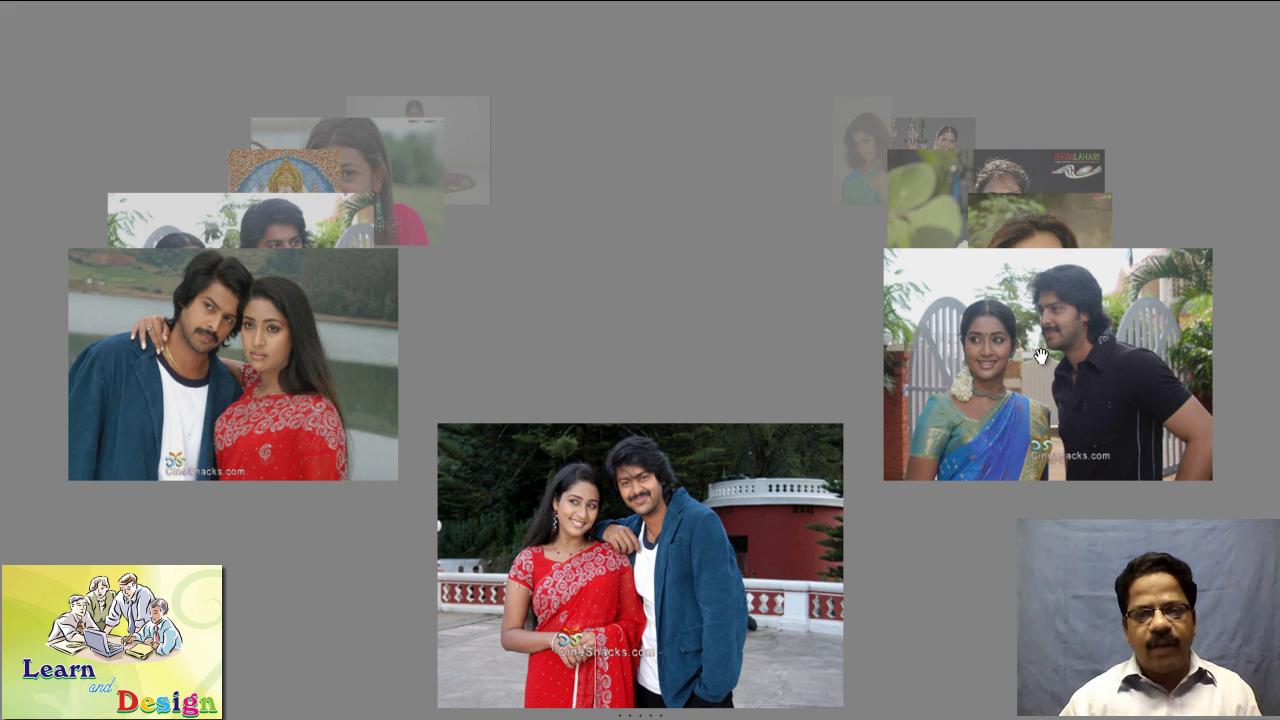
{"action": "left_click", "coordinate": [1040, 356]}
{"action": "left_click", "coordinate": [1040, 356]}
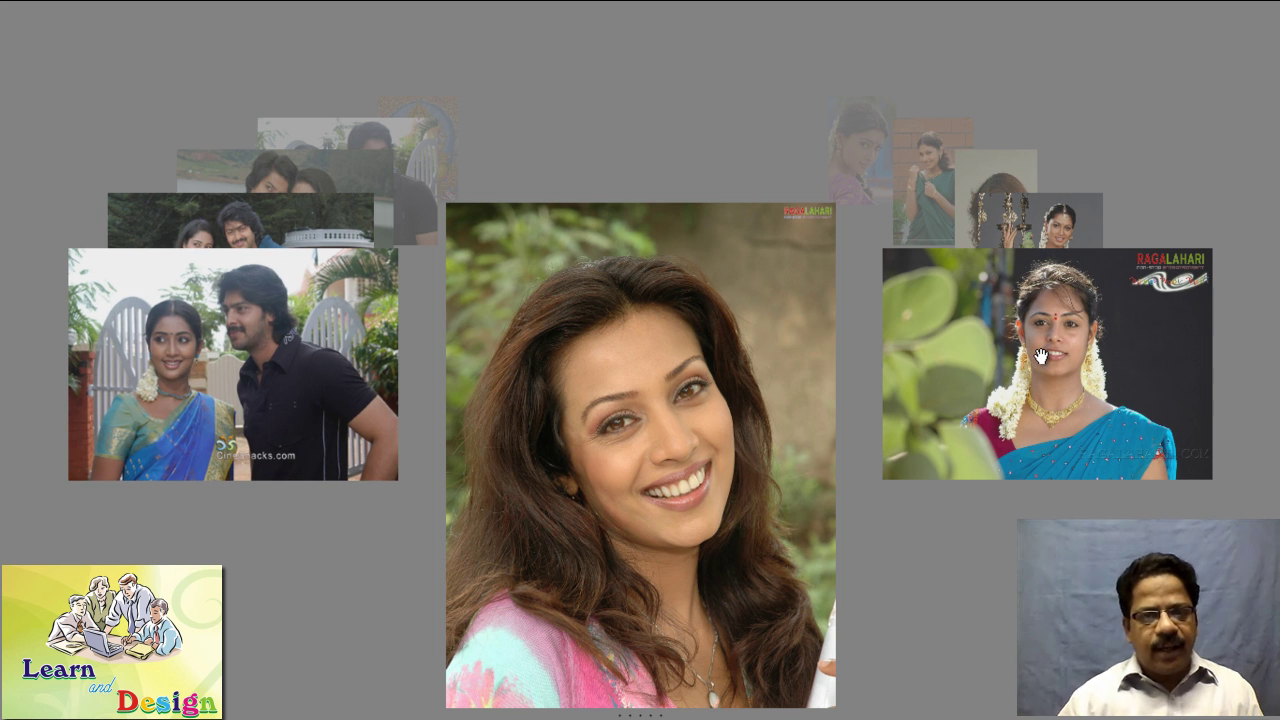
{"action": "left_click", "coordinate": [1040, 356]}
{"action": "left_click", "coordinate": [1040, 356]}
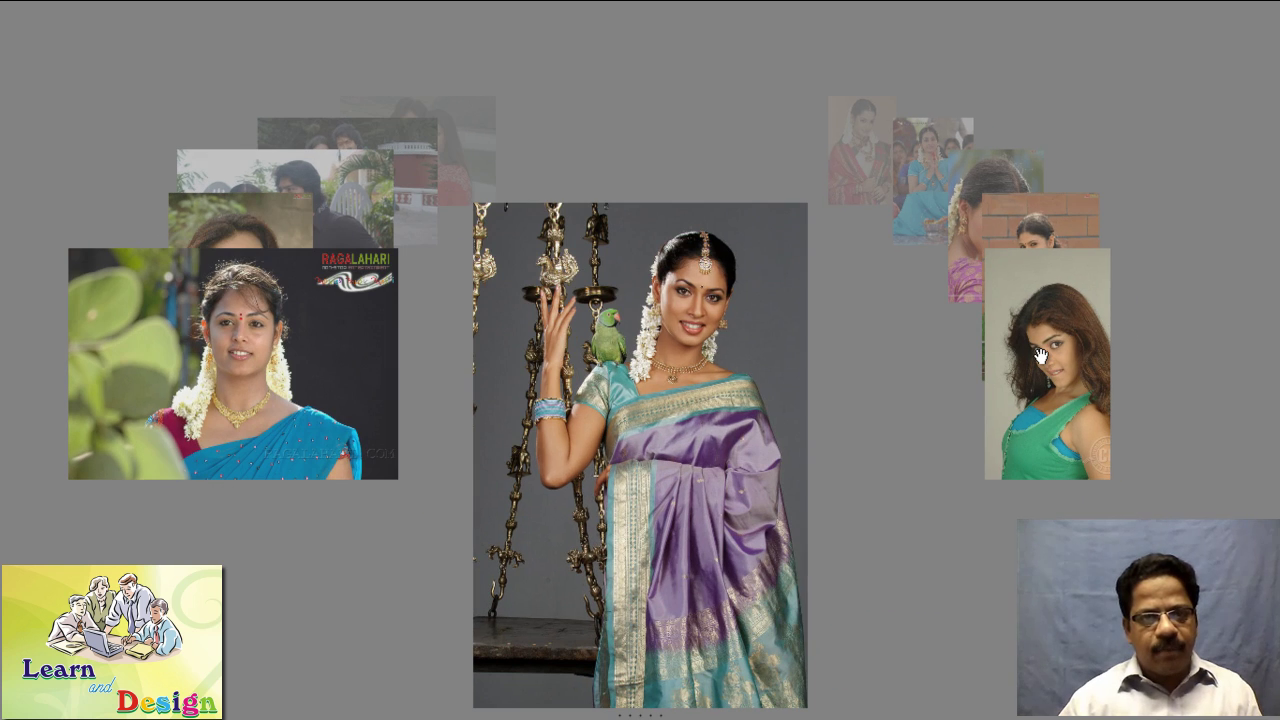
Rotate on through the green, pink, blue and red saree and yellow dress photos, then exit Review Mode
{"action": "left_click", "coordinate": [1040, 356]}
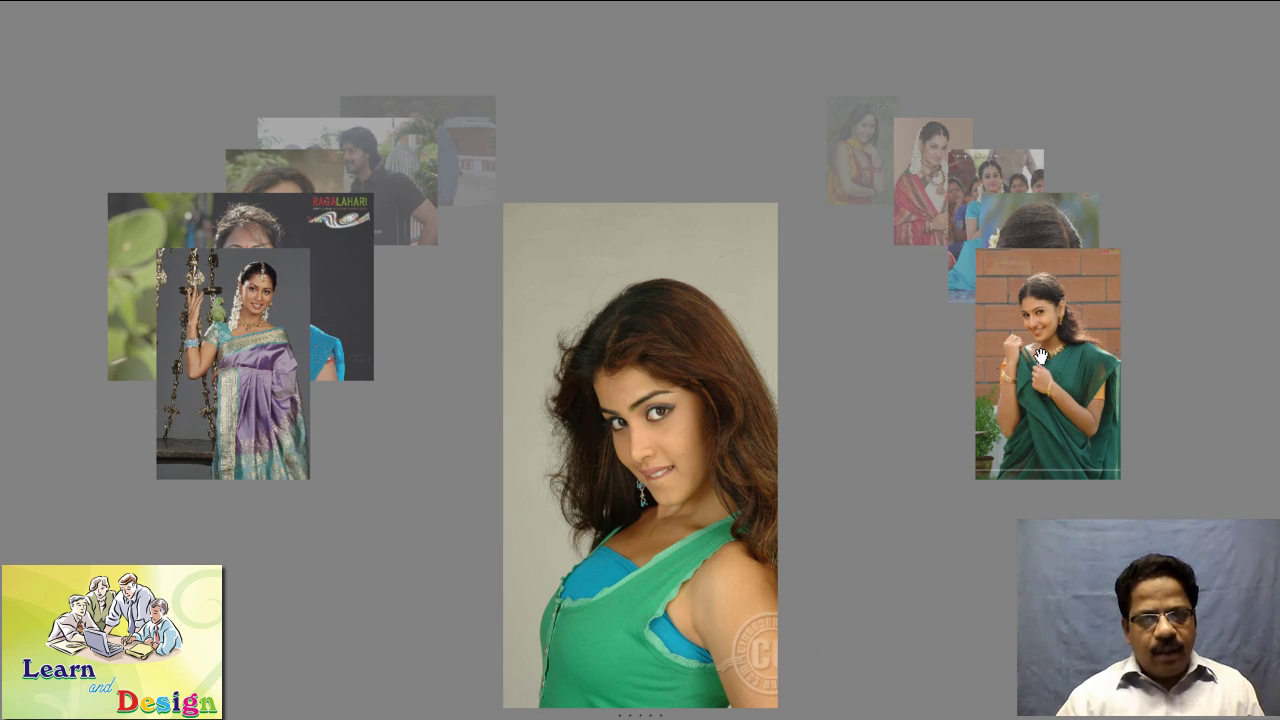
{"action": "left_click", "coordinate": [1040, 356]}
{"action": "left_click", "coordinate": [1040, 356]}
{"action": "left_click", "coordinate": [1040, 356]}
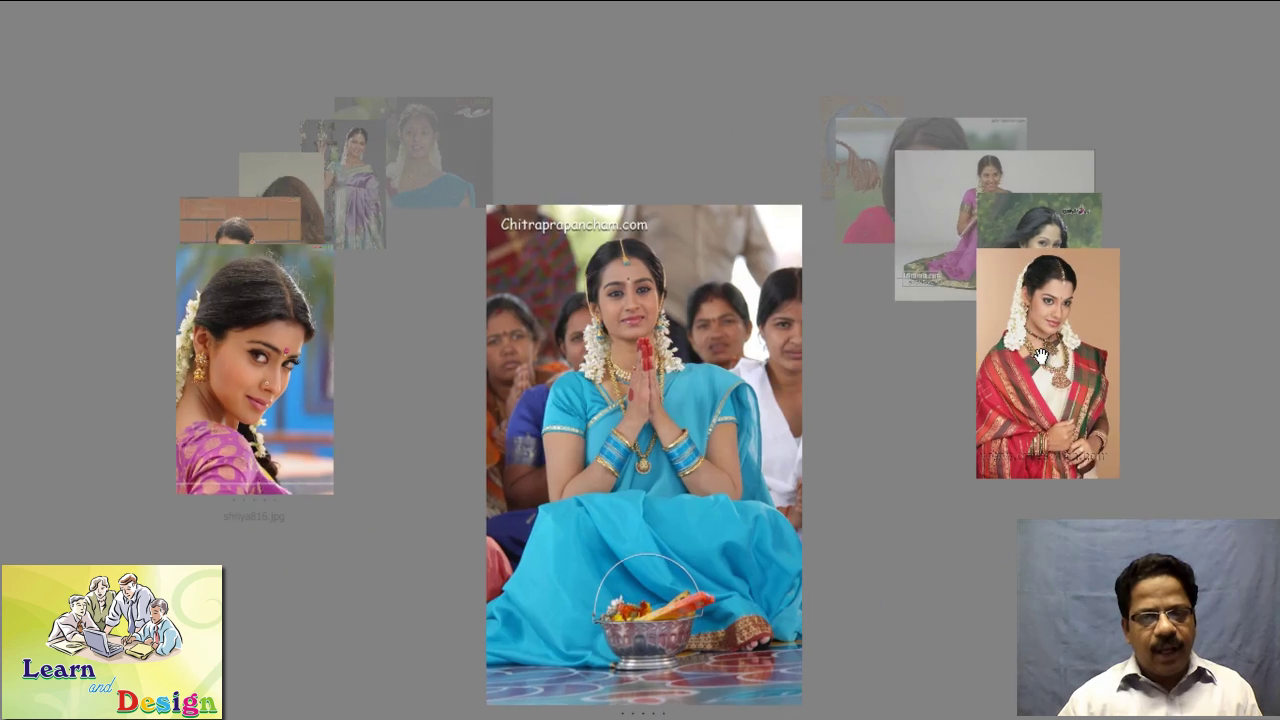
{"action": "left_click", "coordinate": [1040, 356]}
{"action": "left_click", "coordinate": [1040, 356]}
{"action": "left_click", "coordinate": [1047, 357]}
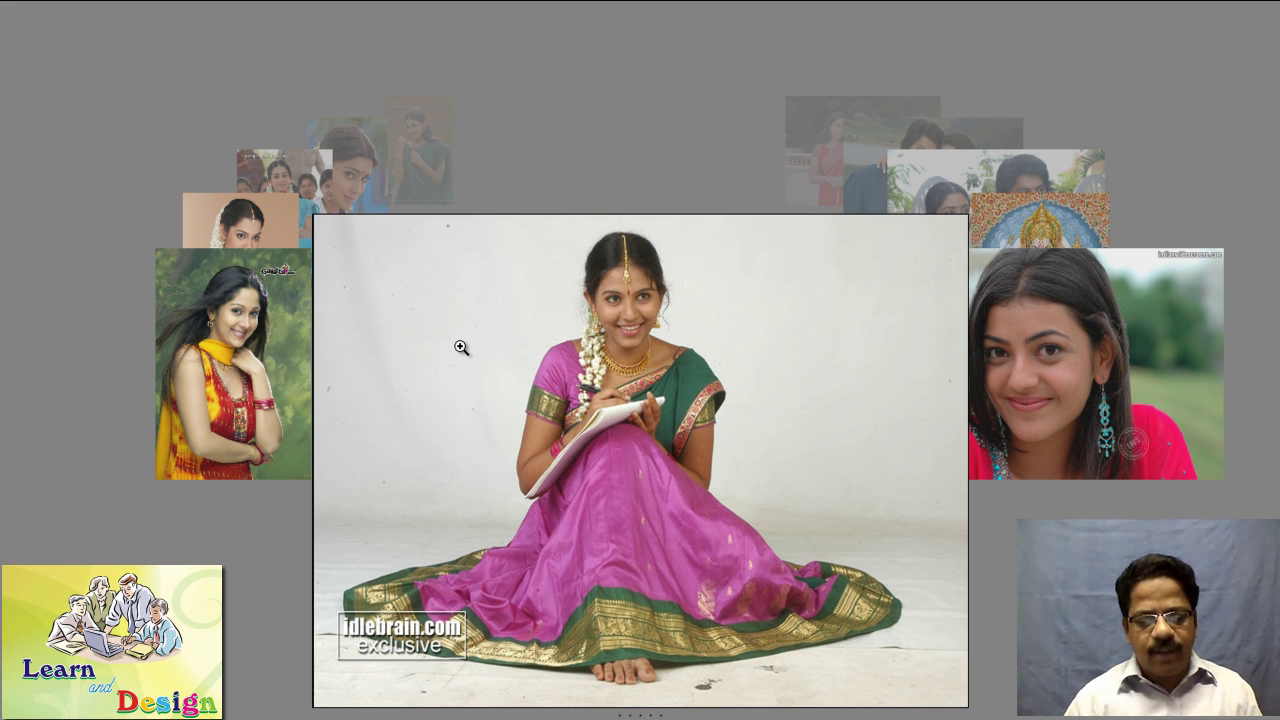
{"action": "key", "text": "Right"}
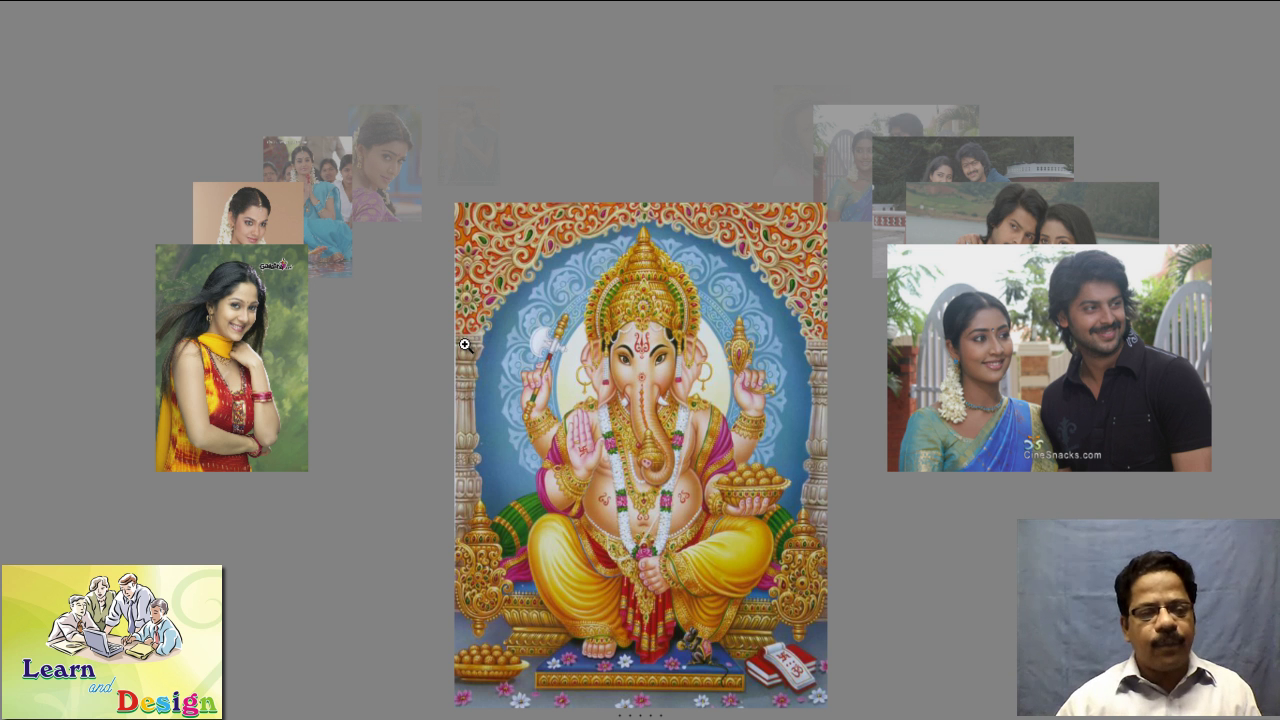
{"action": "key", "text": "Escape"}
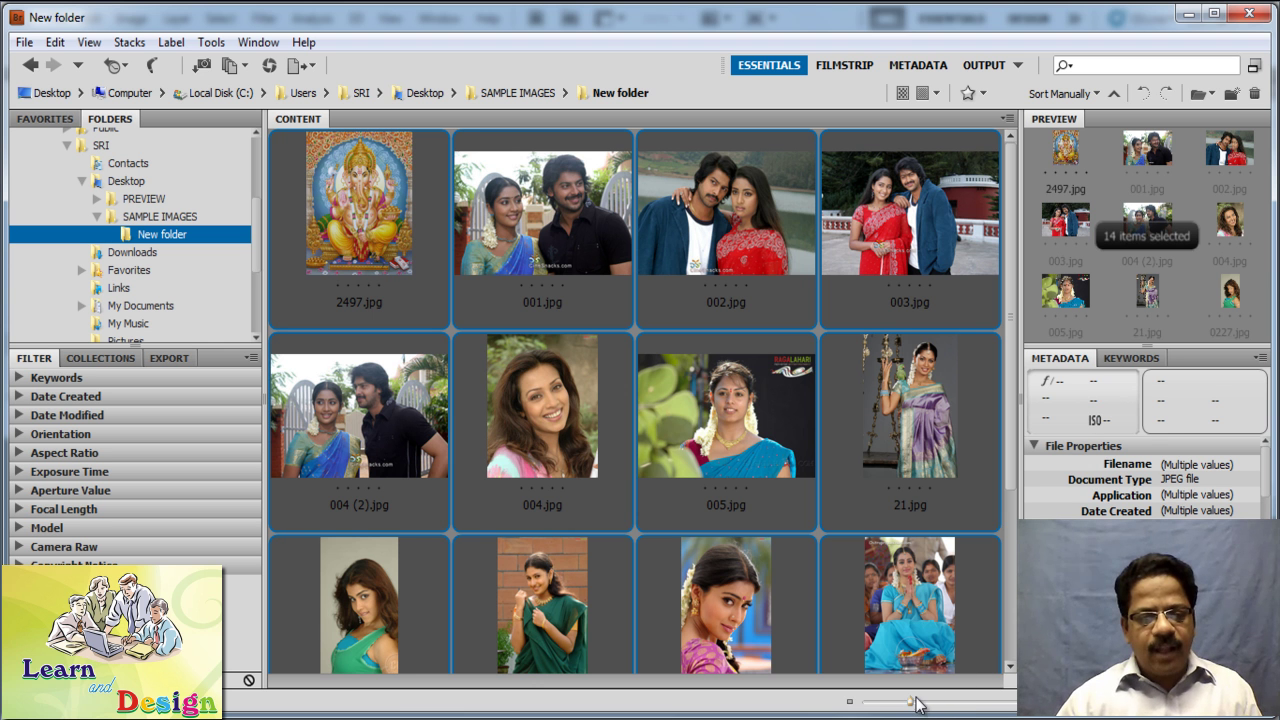
Shrink the thumbnails and select only 001.jpg, 002.jpg, 003.jpg and 004 (2).jpg
{"action": "left_click_drag", "start_coordinate": [910, 701], "coordinate": [893, 702]}
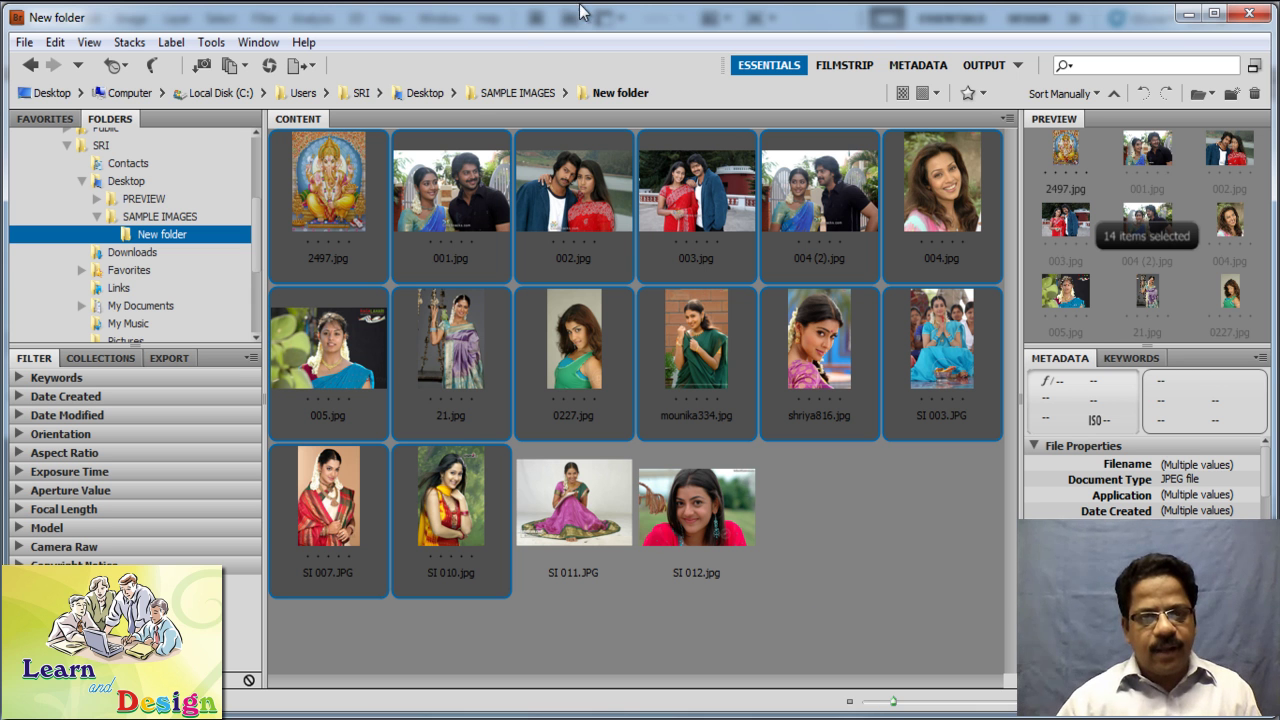
{"action": "left_click", "coordinate": [884, 537]}
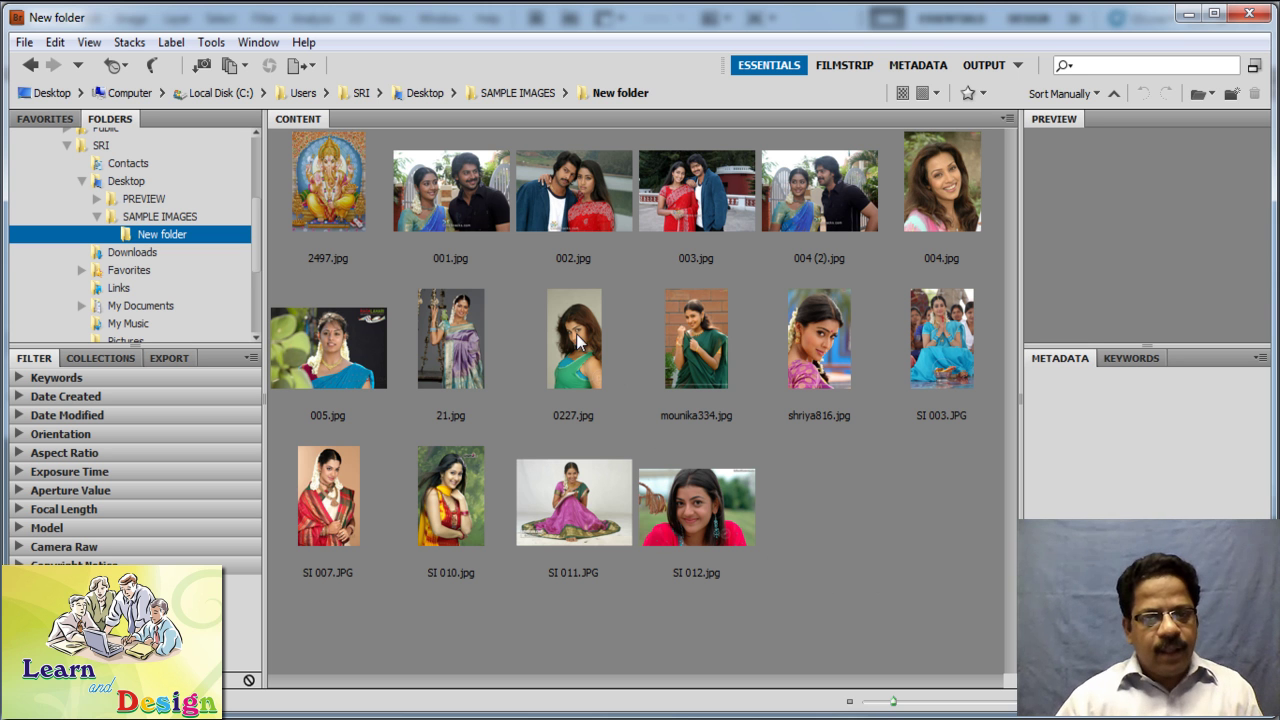
{"action": "left_click", "coordinate": [417, 190]}
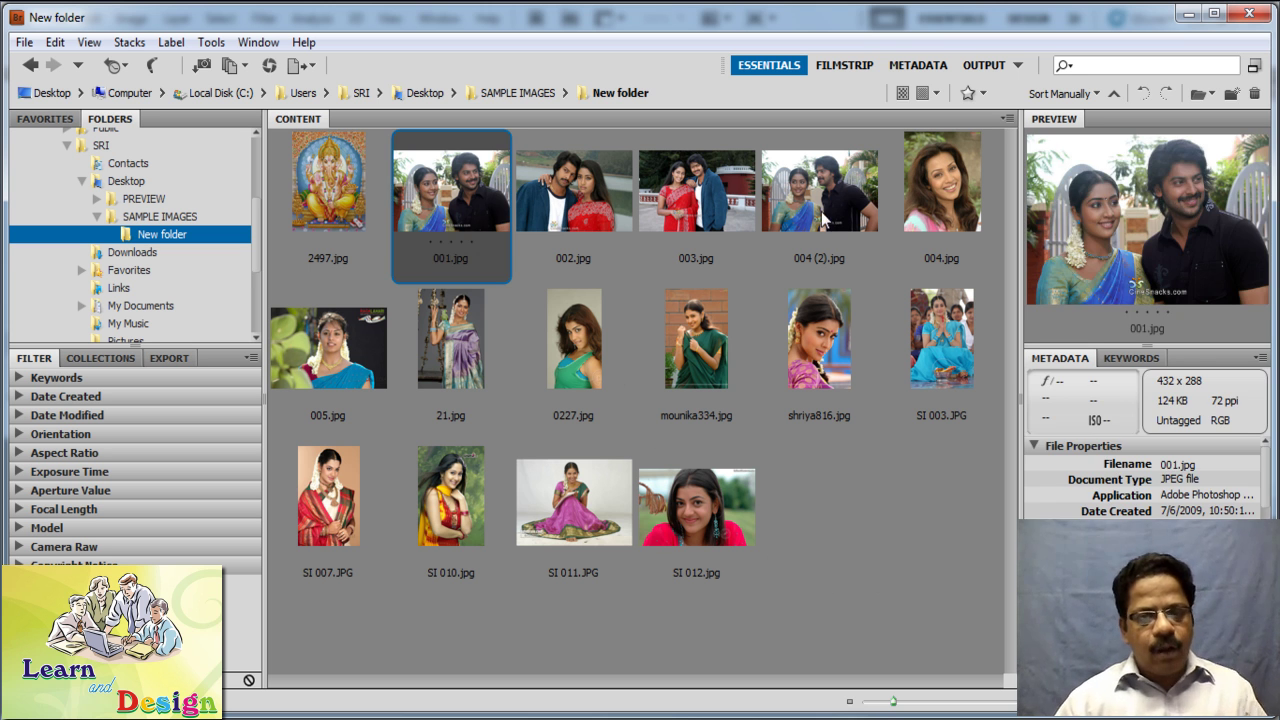
{"action": "left_click", "coordinate": [594, 199], "text": "ctrl"}
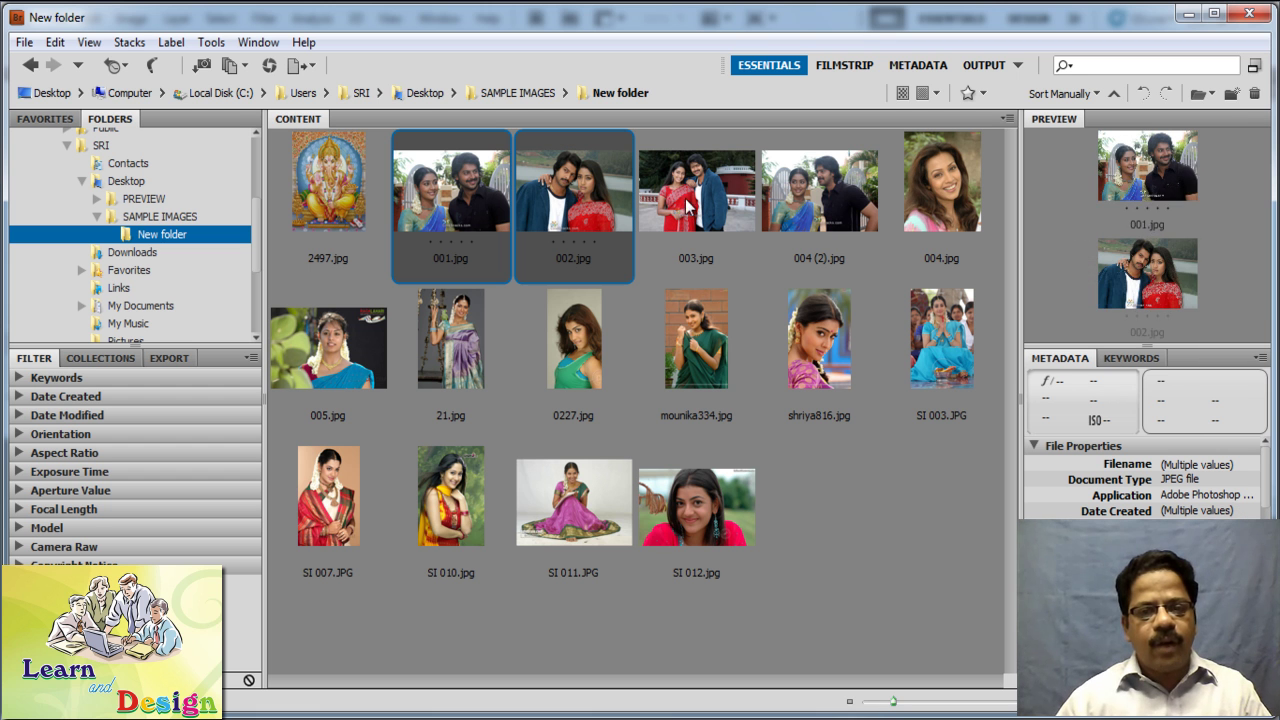
{"action": "left_click", "coordinate": [685, 198], "text": "ctrl"}
{"action": "left_click", "coordinate": [834, 206], "text": "ctrl"}
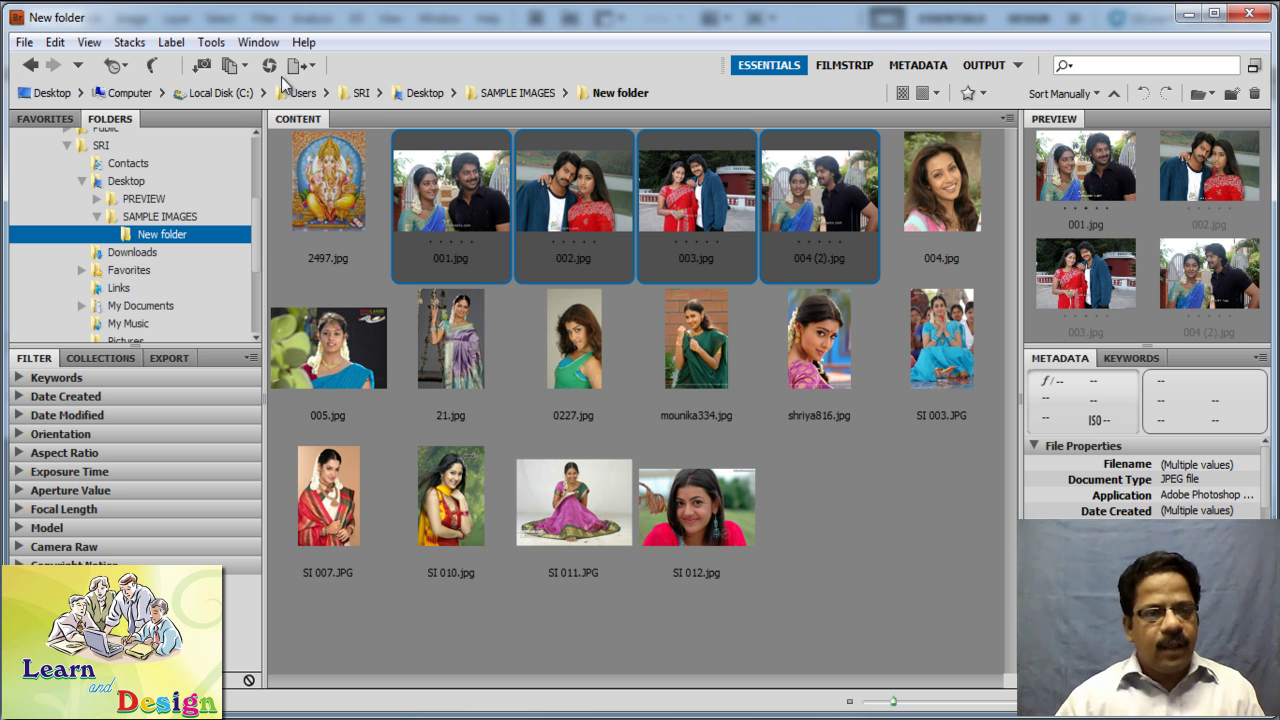
{"action": "left_click", "coordinate": [211, 44]}
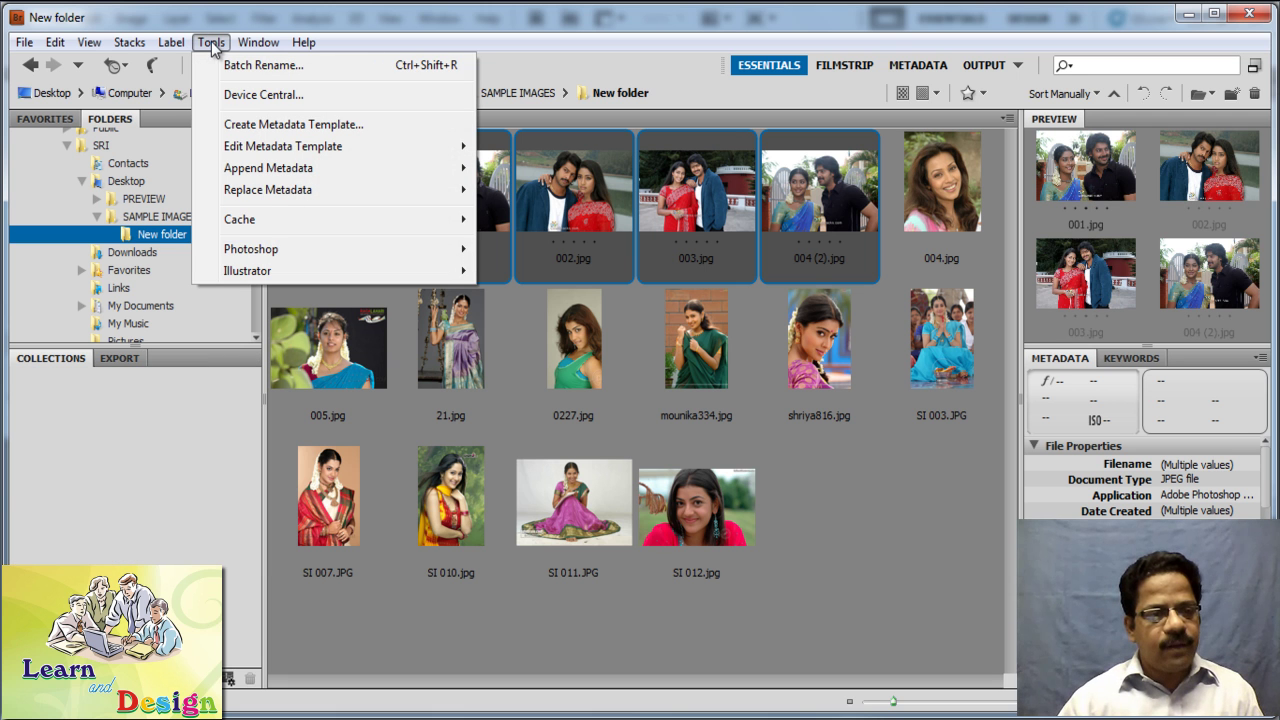
Run Tools > Photoshop > Load Files into Photoshop Layers on the four selected photos
{"action": "mouse_move", "coordinate": [271, 251]}
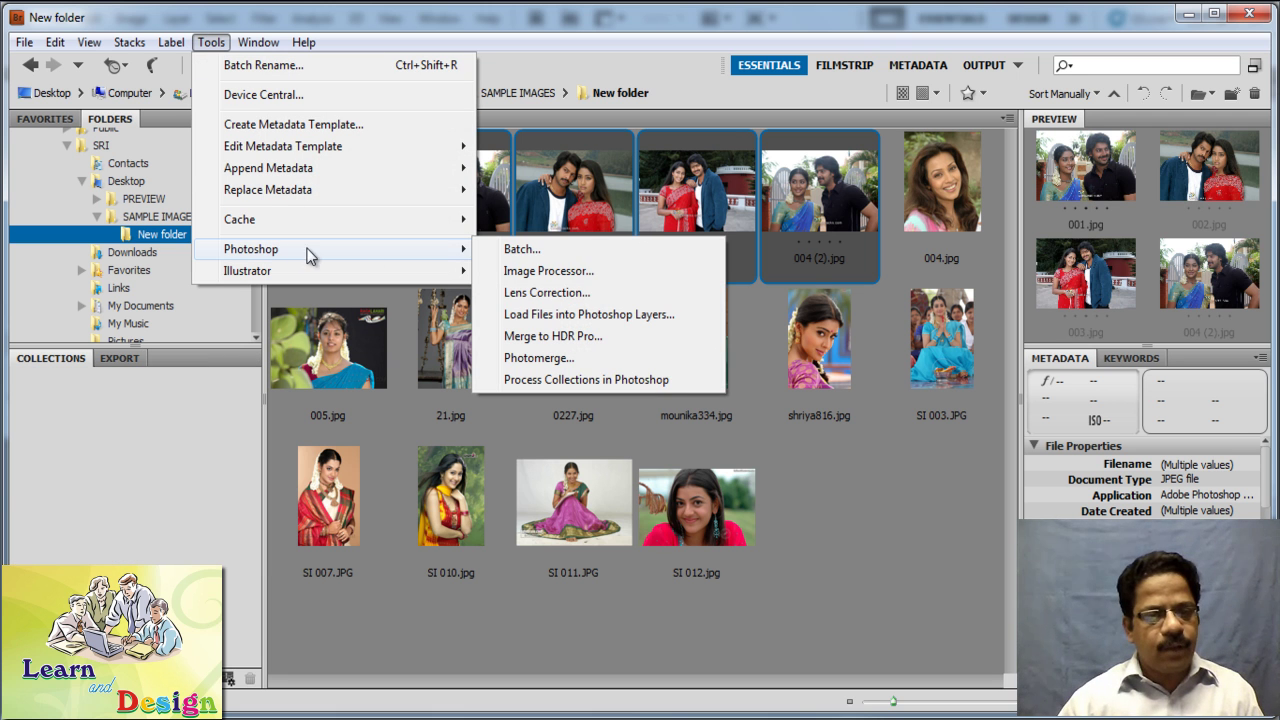
{"action": "left_click", "coordinate": [608, 316]}
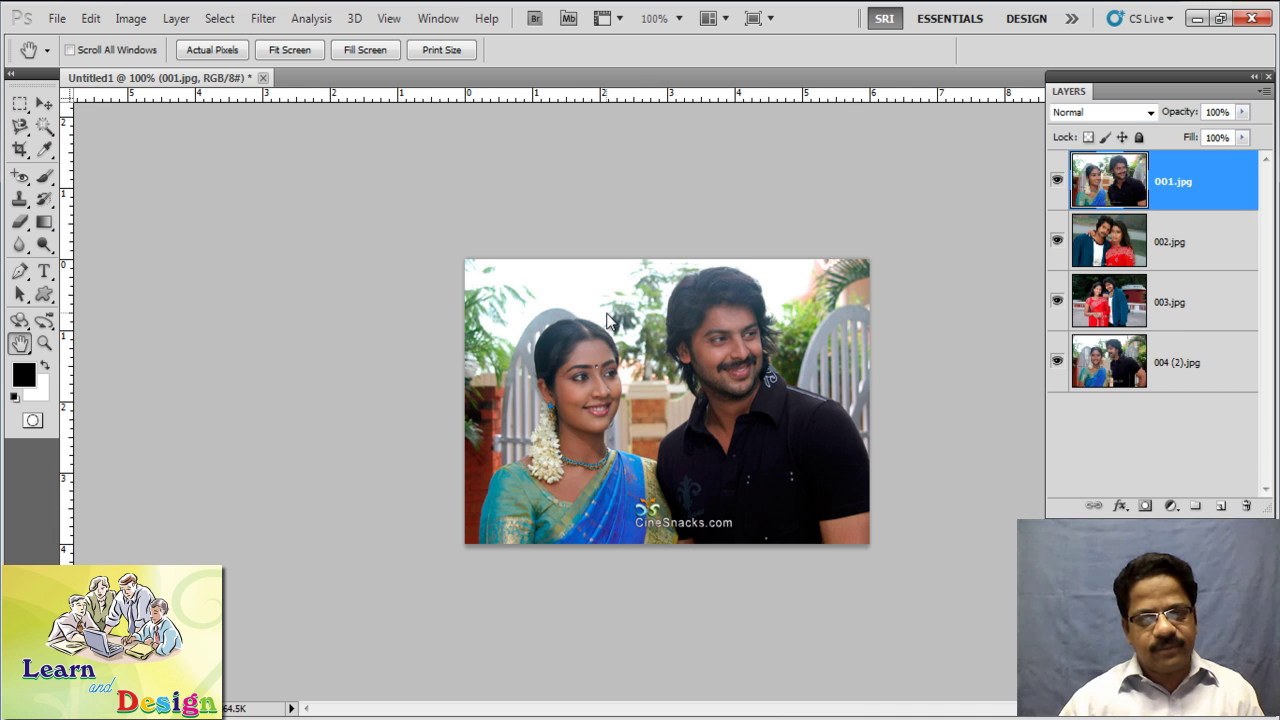
{"action": "left_click", "coordinate": [44, 343]}
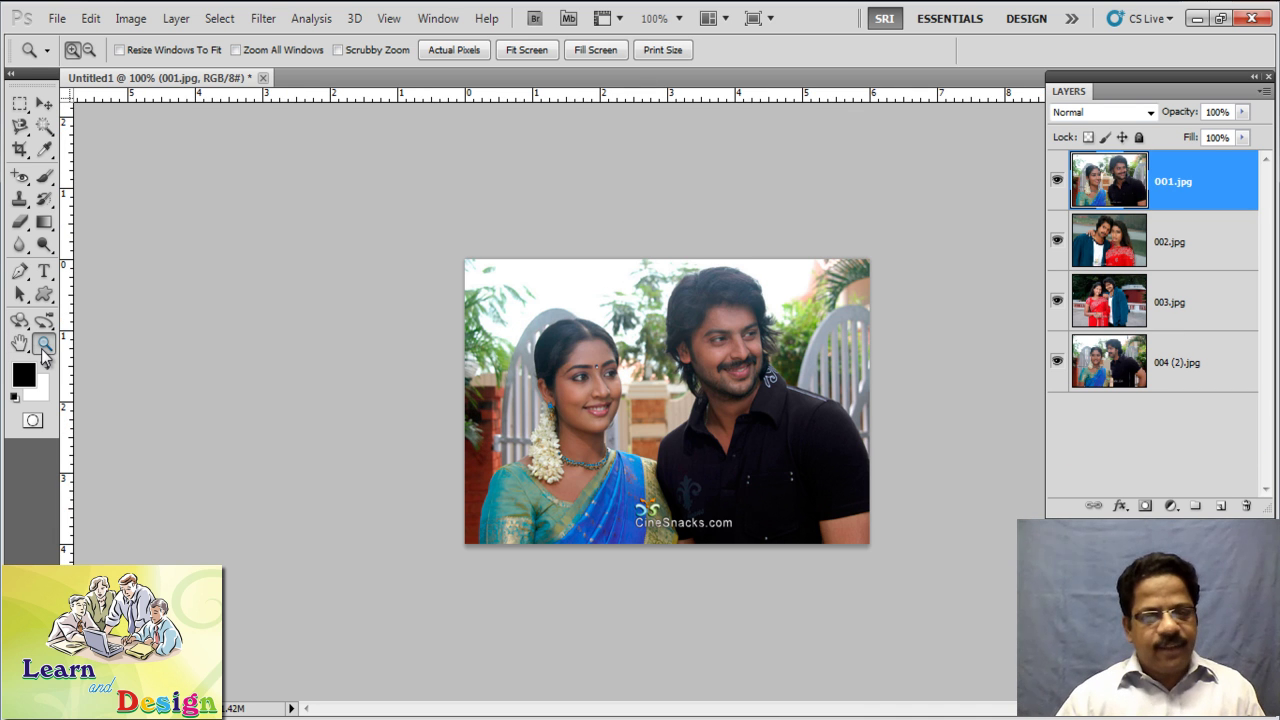
{"action": "left_click", "coordinate": [1057, 183]}
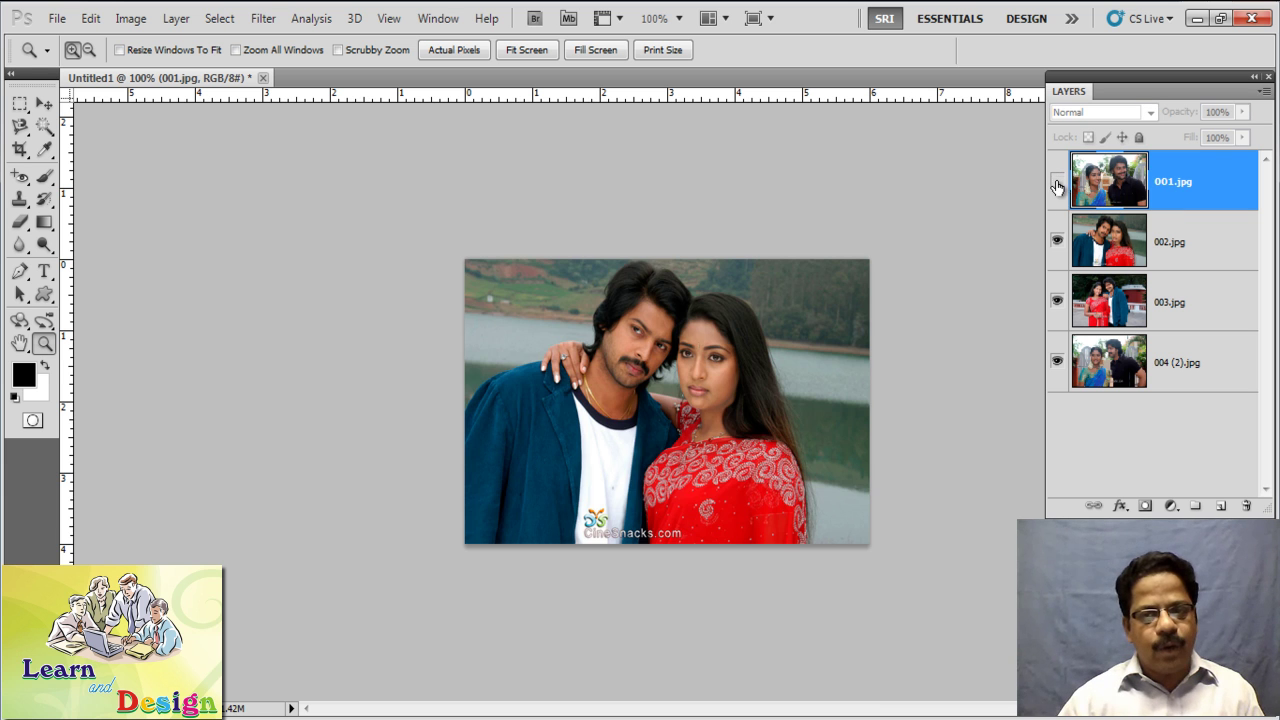
{"action": "left_click", "coordinate": [1057, 241]}
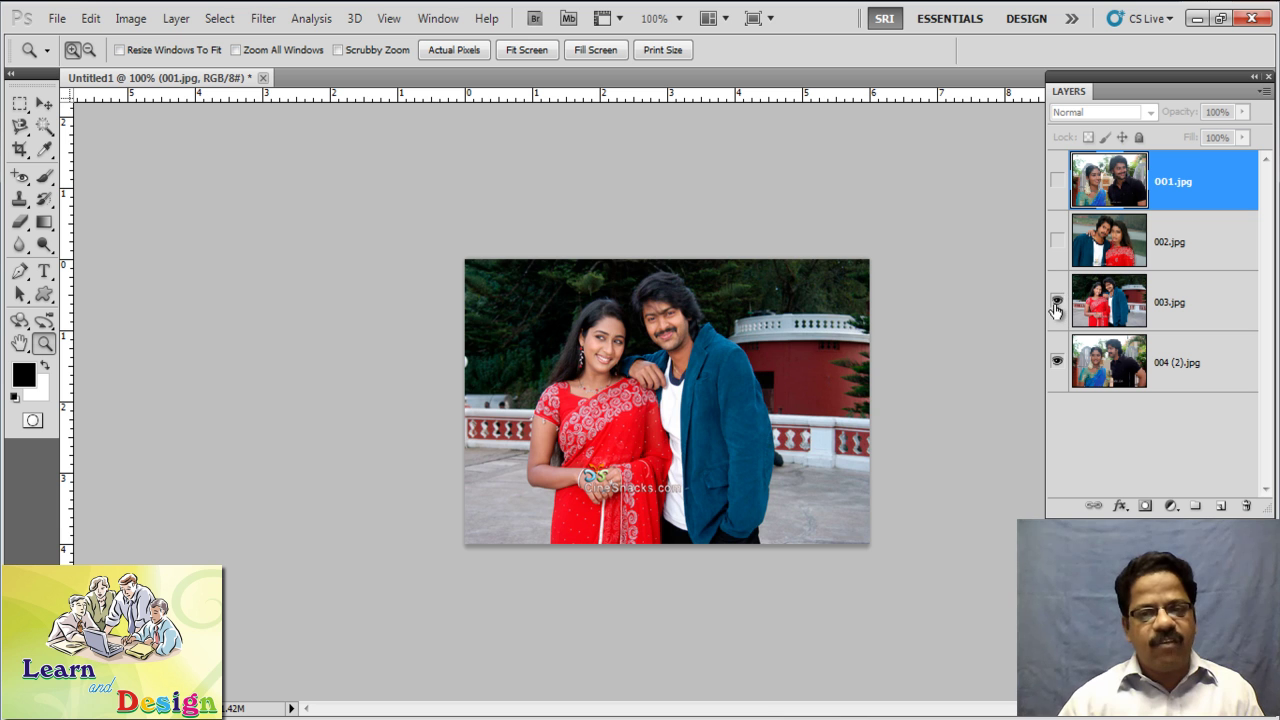
{"action": "left_click", "coordinate": [1056, 301]}
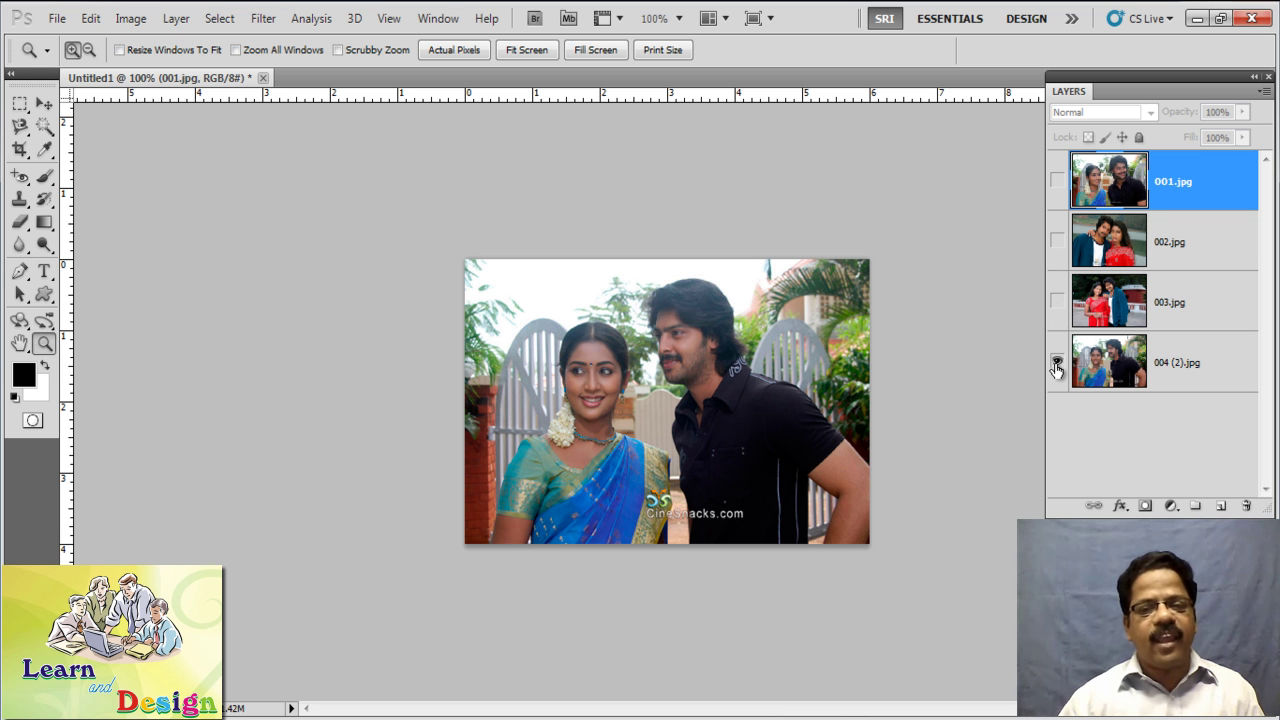
{"action": "left_click", "coordinate": [1057, 362]}
{"action": "left_click", "coordinate": [1057, 362]}
{"action": "left_click", "coordinate": [1057, 301]}
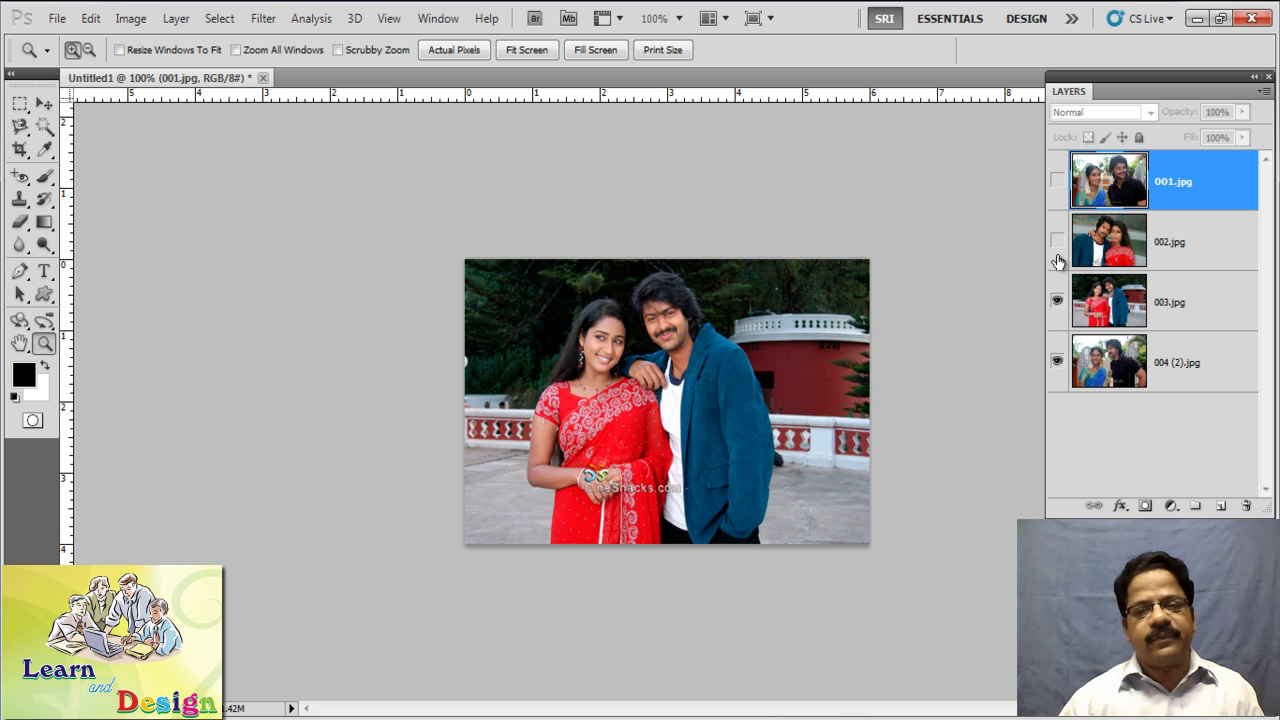
{"action": "left_click", "coordinate": [1057, 241]}
{"action": "left_click", "coordinate": [1057, 182]}
{"action": "left_click", "coordinate": [1057, 182]}
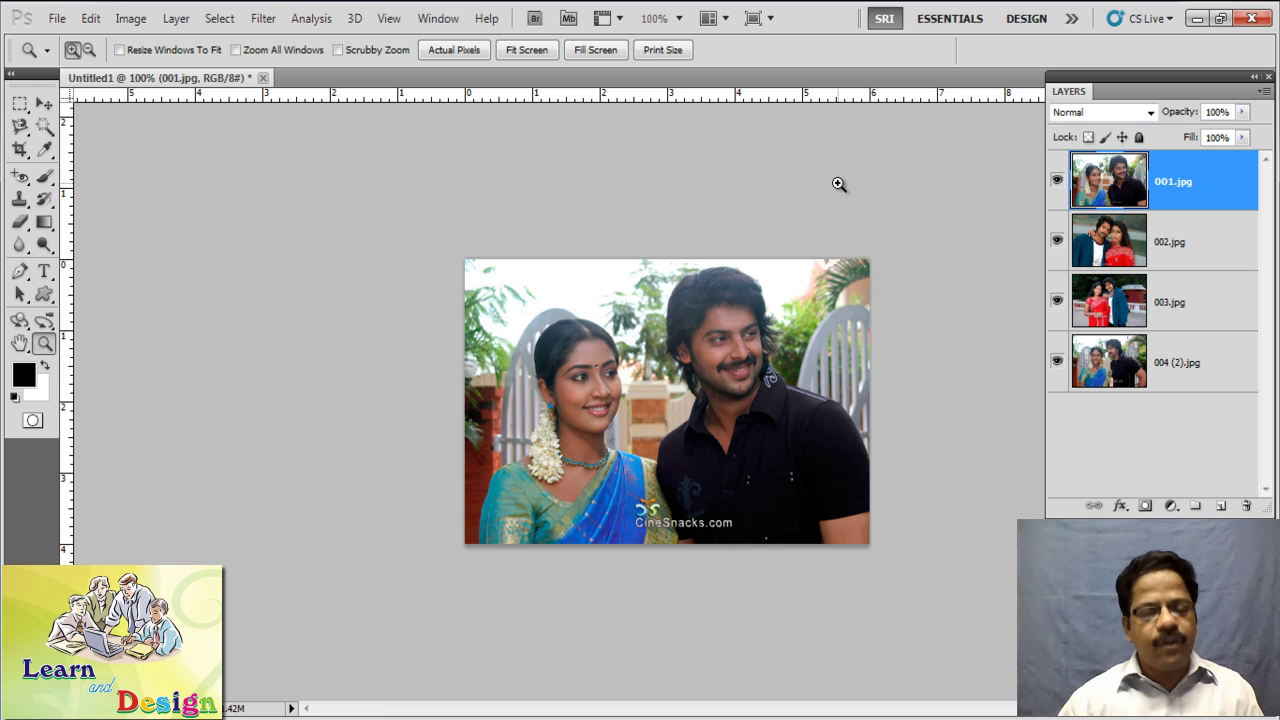